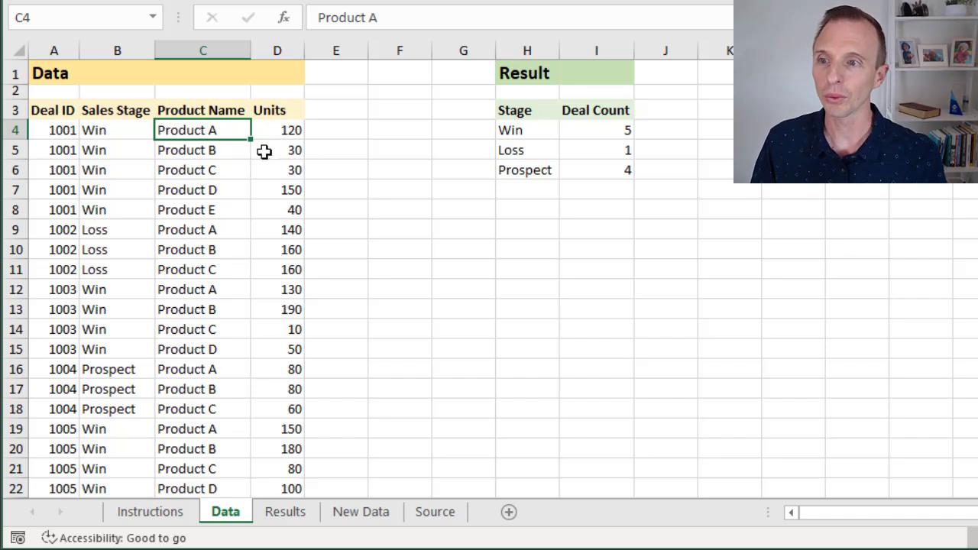
Step: Format the deals range A3:D38 as Table1 with headers and an orange banded style
drag(48, 133, 47, 210)
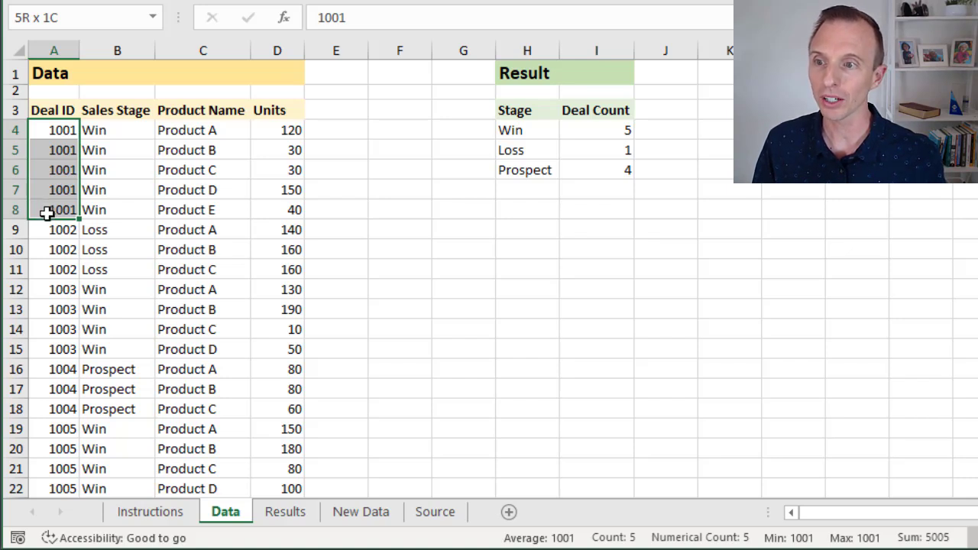
drag(46, 213, 107, 211)
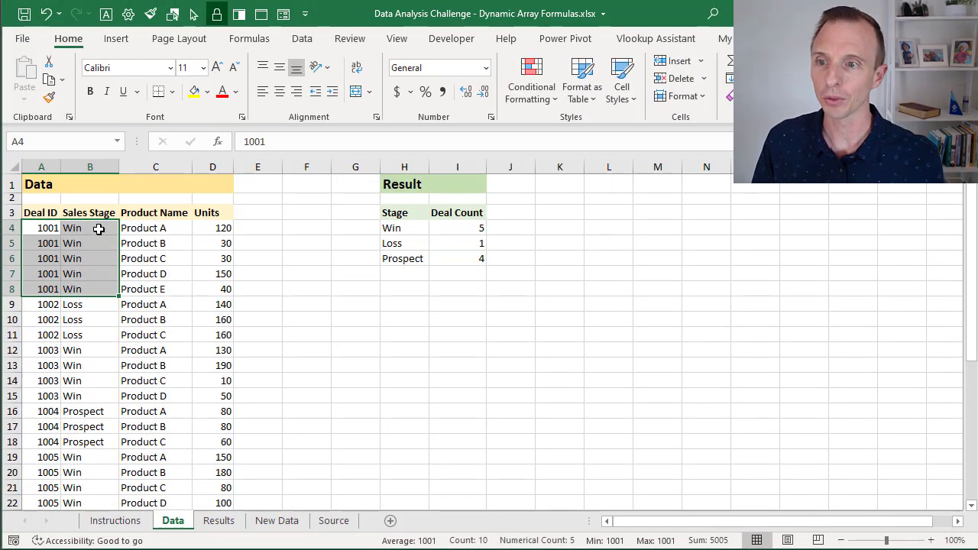
click(99, 230)
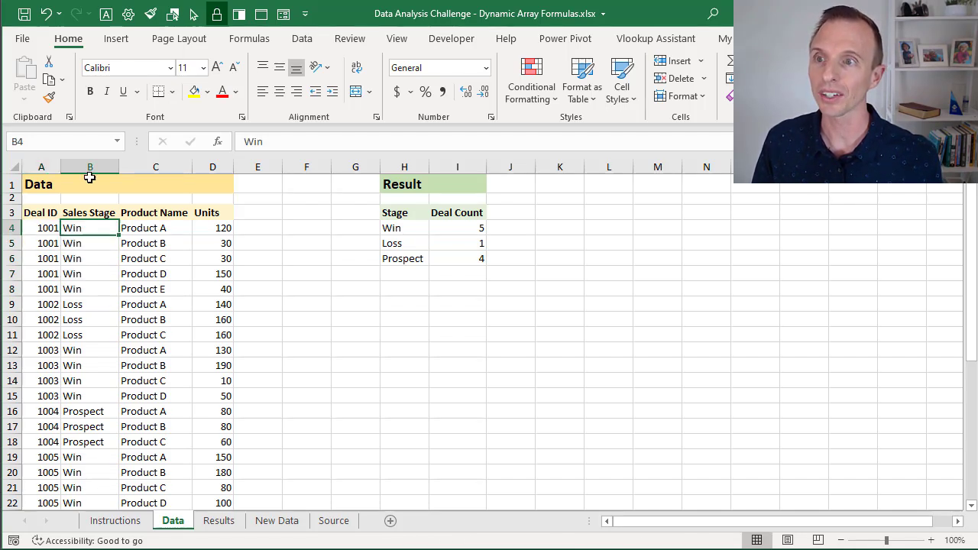
click(583, 86)
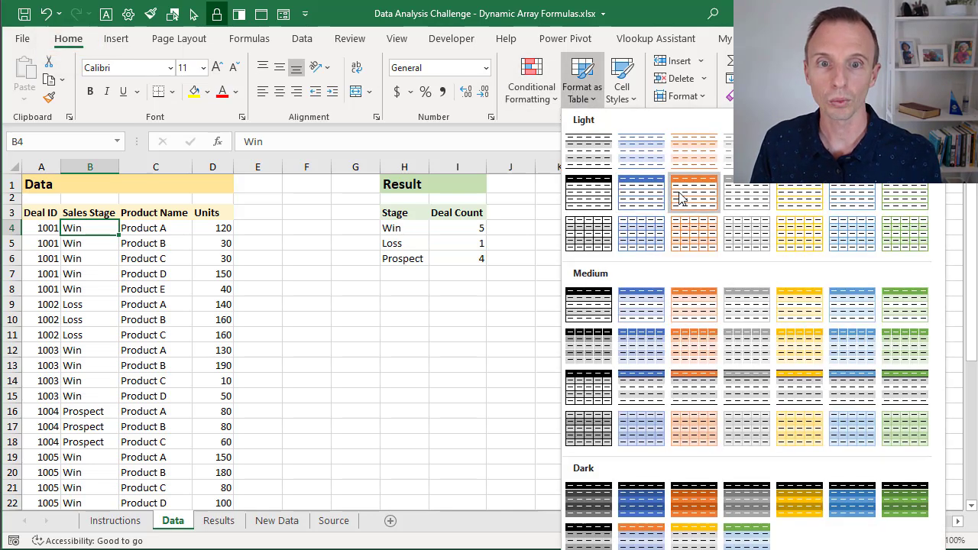
right_click(677, 196)
click(695, 205)
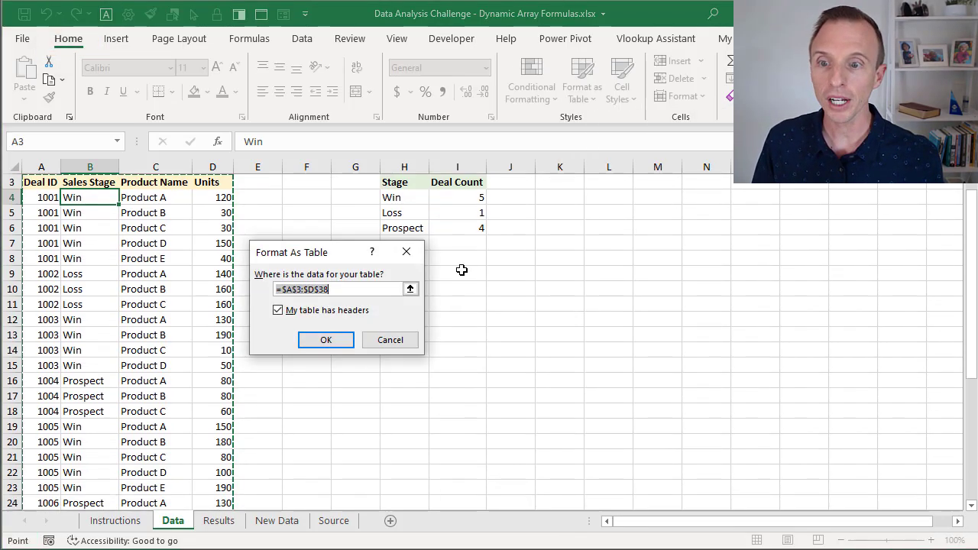
click(326, 340)
scroll(115, 270, up, 1)
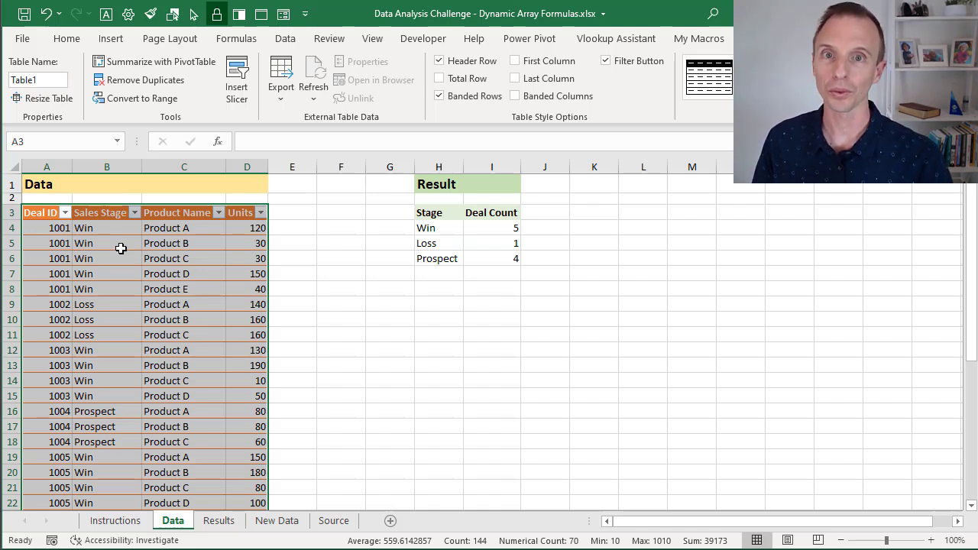
click(187, 231)
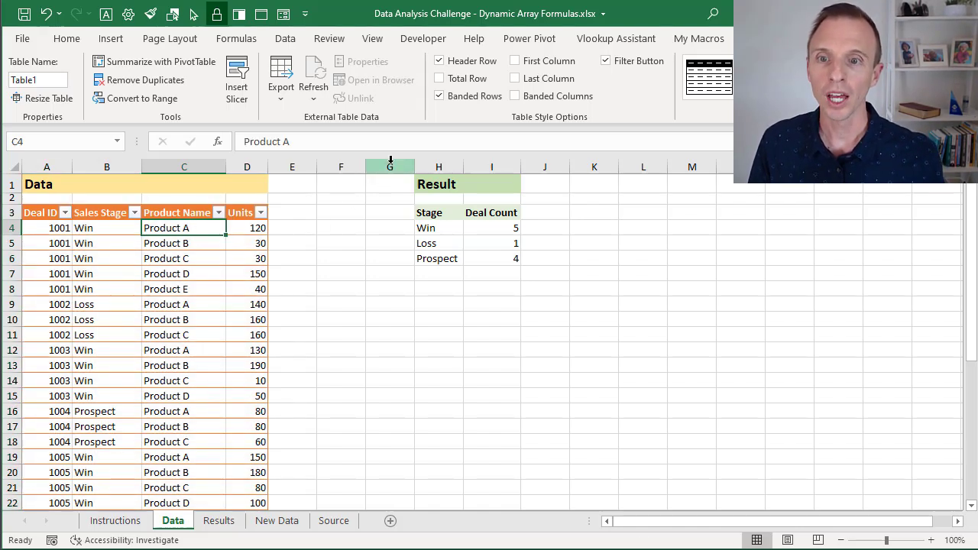
Step: Insert six blank columns at G:L and start a UNIQUE formula in F4
drag(389, 167, 640, 165)
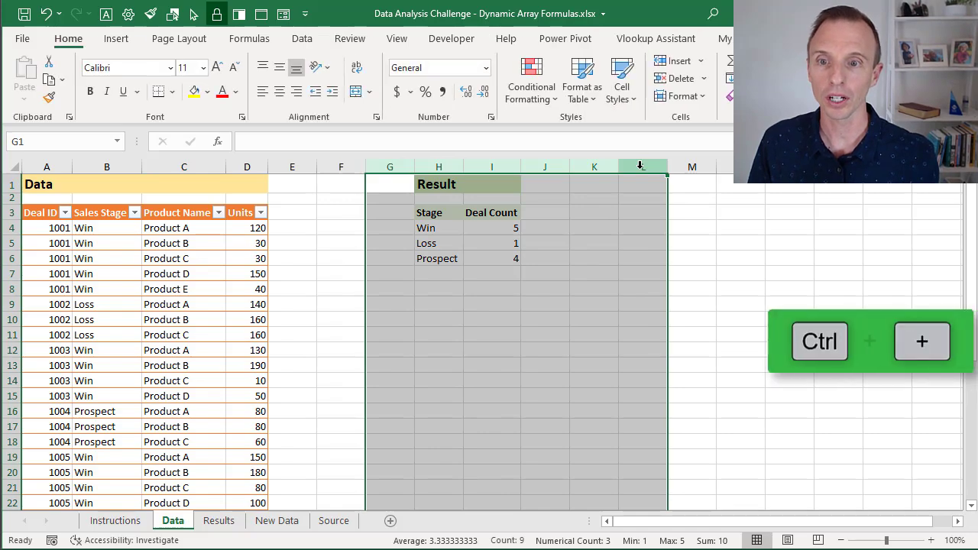
key(ctrl+plus)
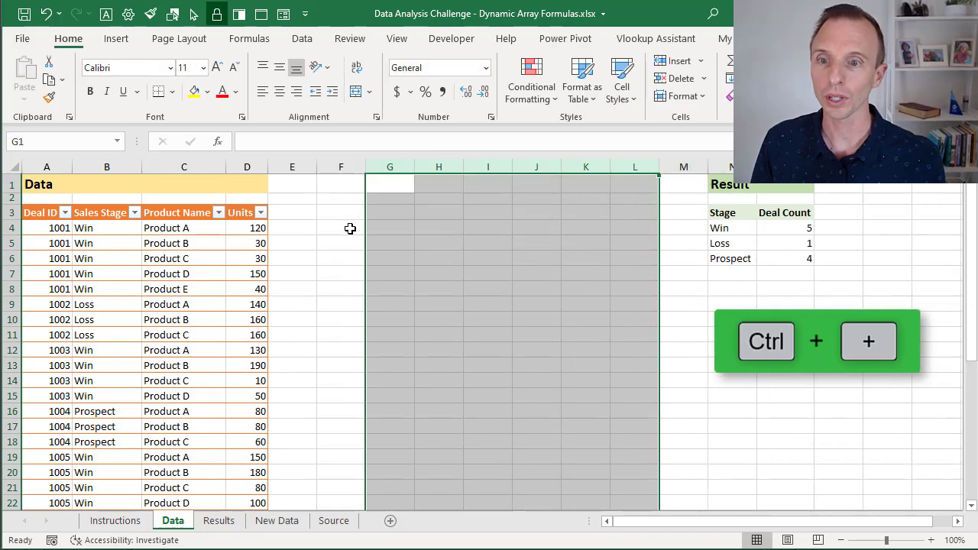
click(350, 229)
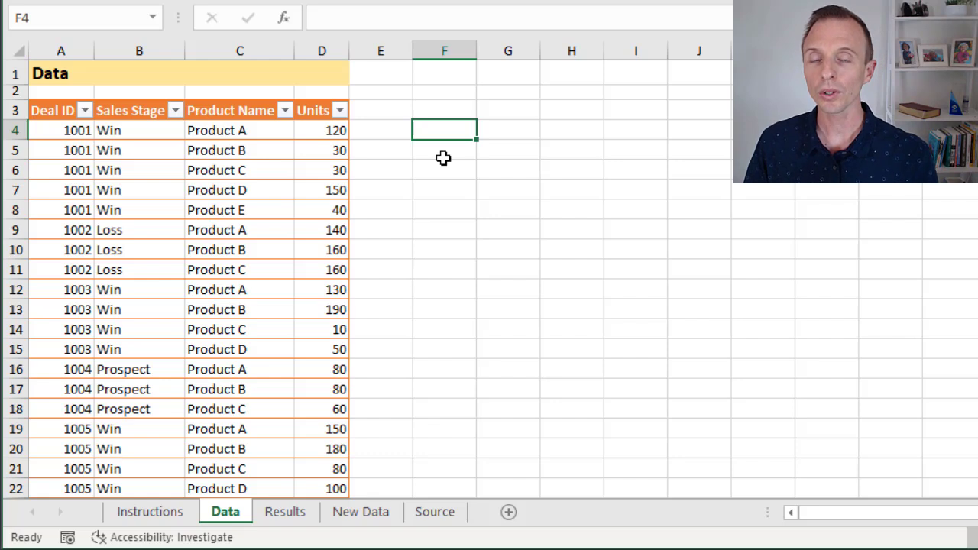
text(=)
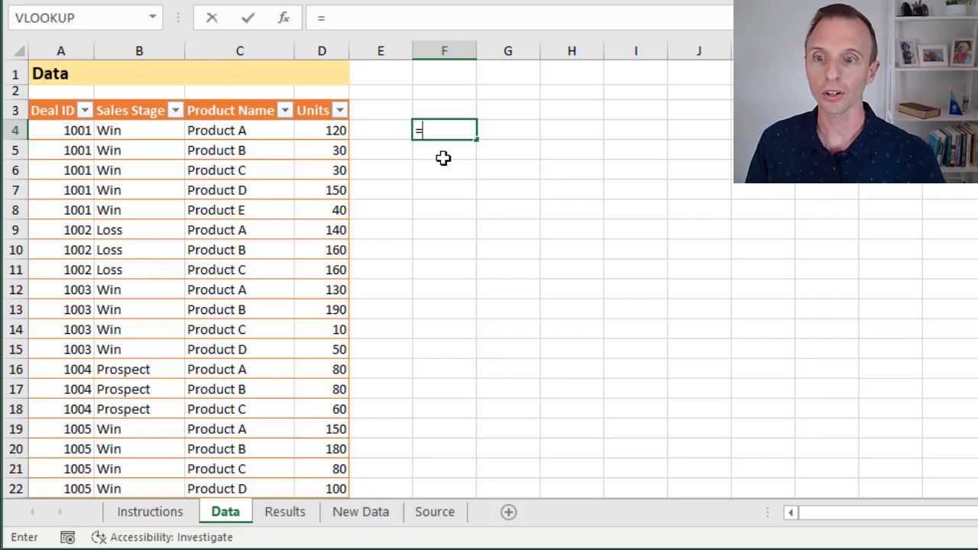
text(uniqu)
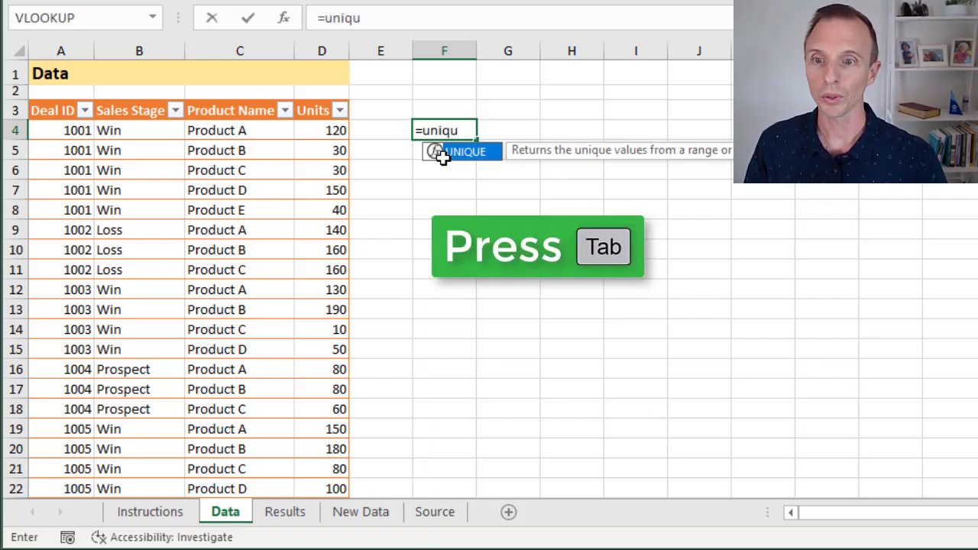
key(Tab)
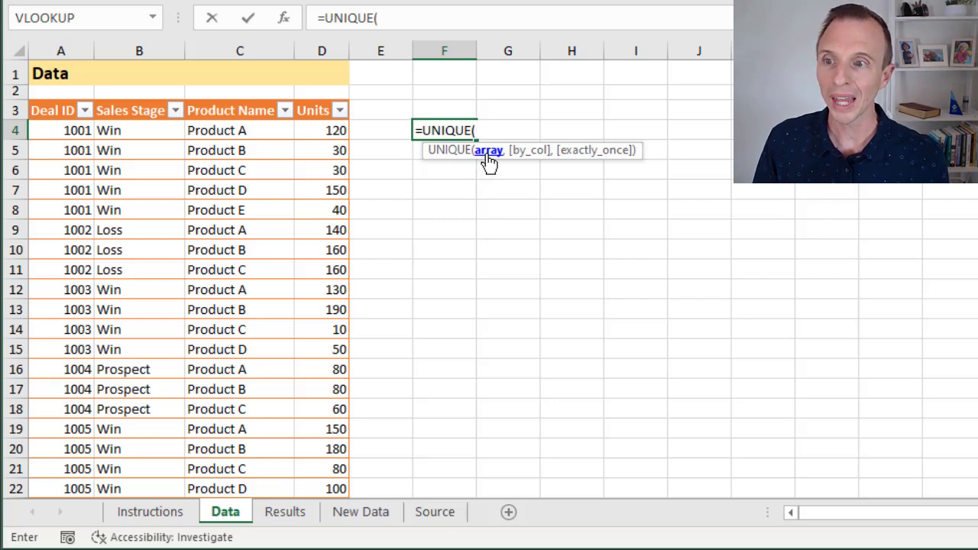
Step: Complete F4 as =UNIQUE(Table1[[Deal ID]:[Sales Stage]]) to spill ten deal-stage pairs
click(58, 97)
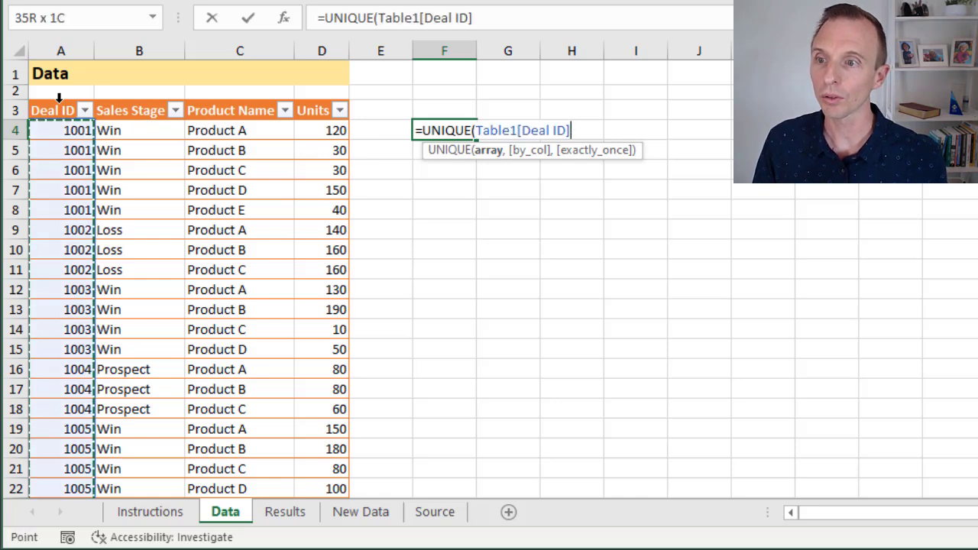
drag(61, 102, 120, 102)
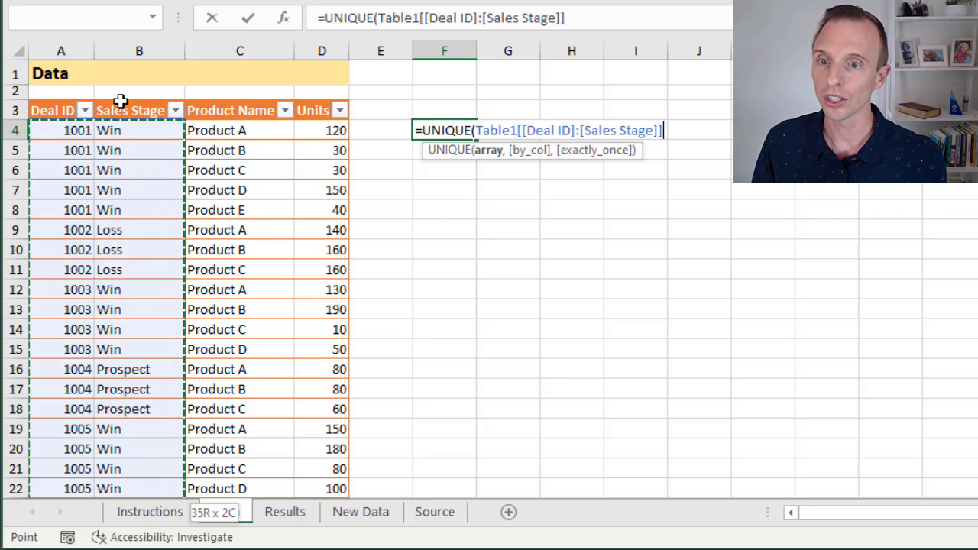
drag(120, 102, 120, 102)
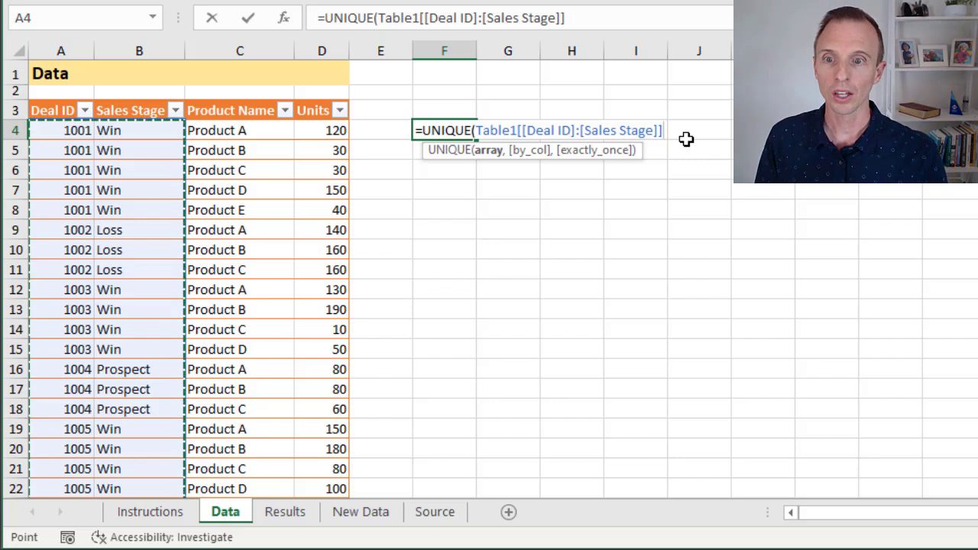
key(Return)
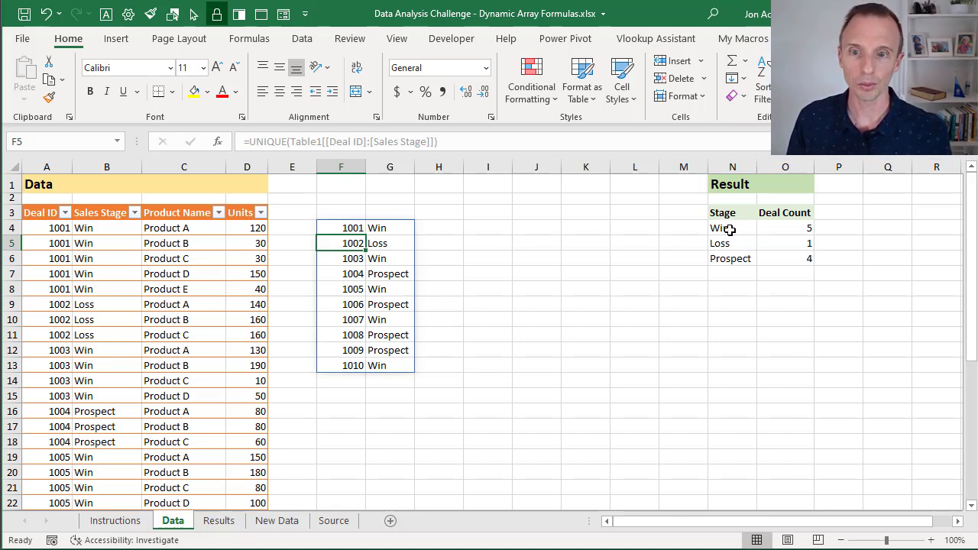
Step: Enter =UNIQUE(Table1[Sales Stage]) in I4 to list Win, Loss and Prospect
click(493, 236)
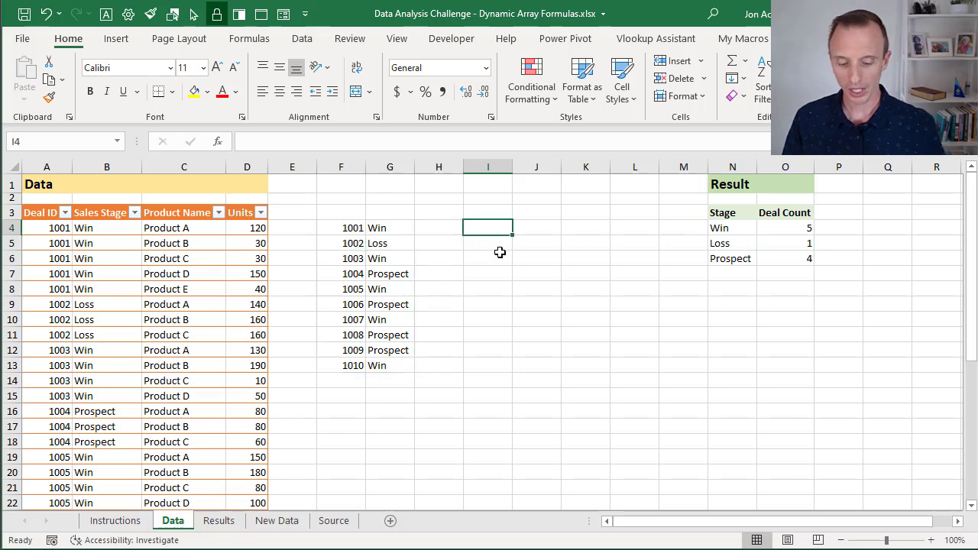
text(=uniq)
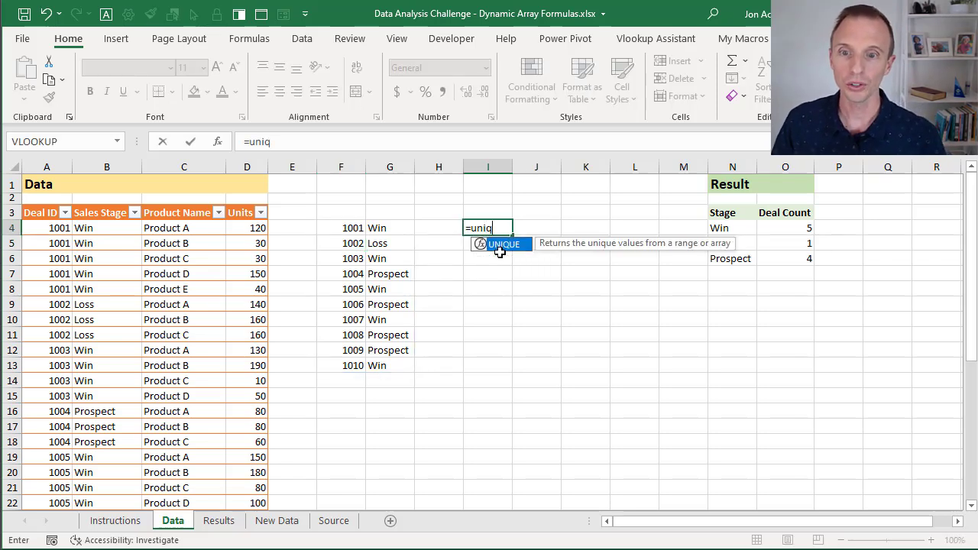
key(Tab)
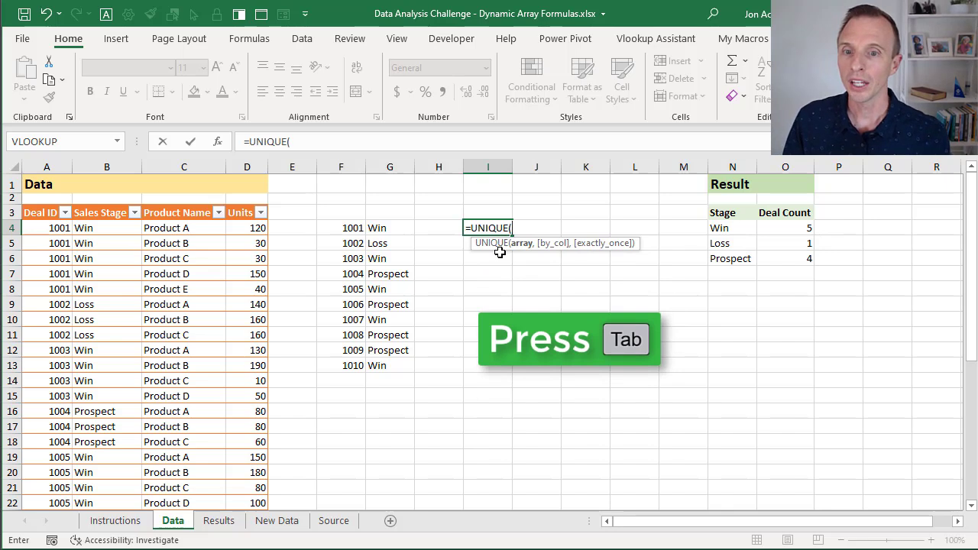
click(110, 204)
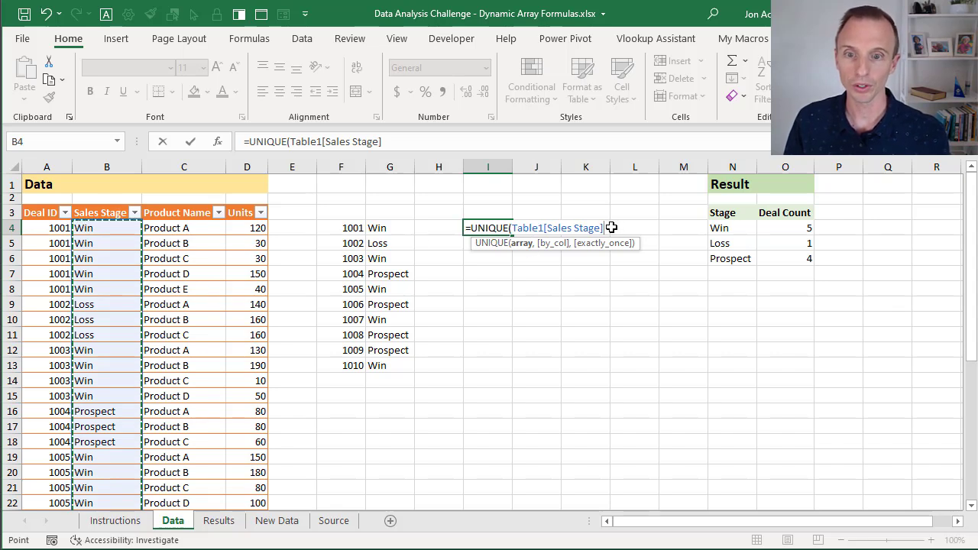
key(Return)
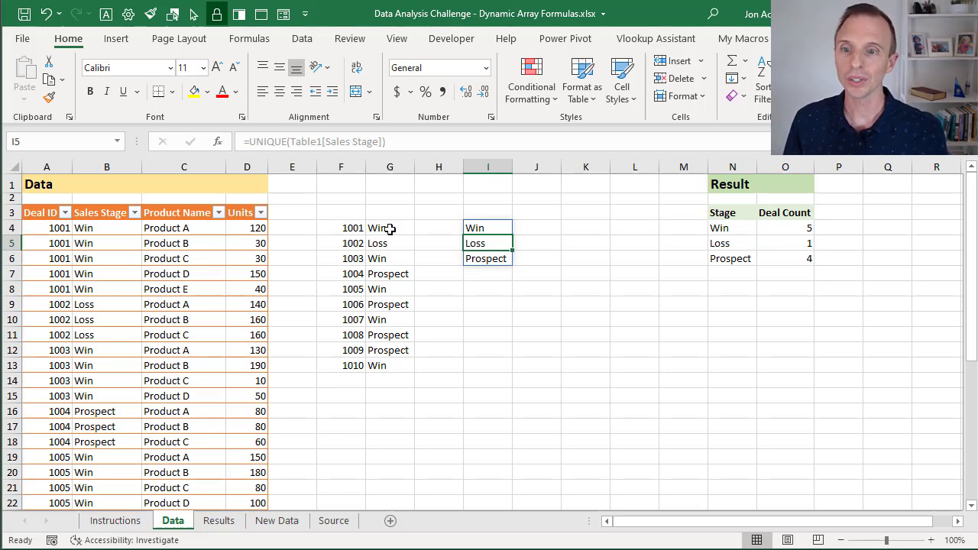
click(338, 228)
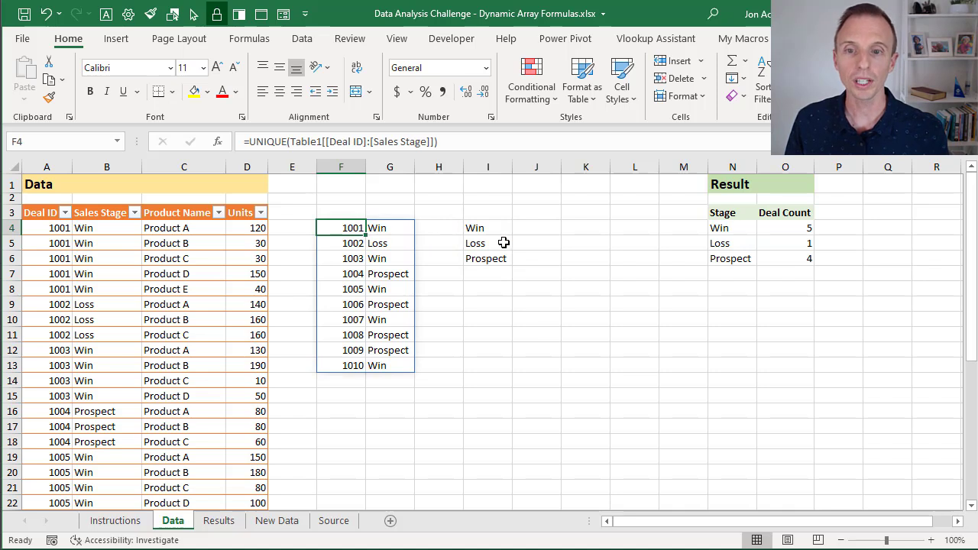
click(538, 229)
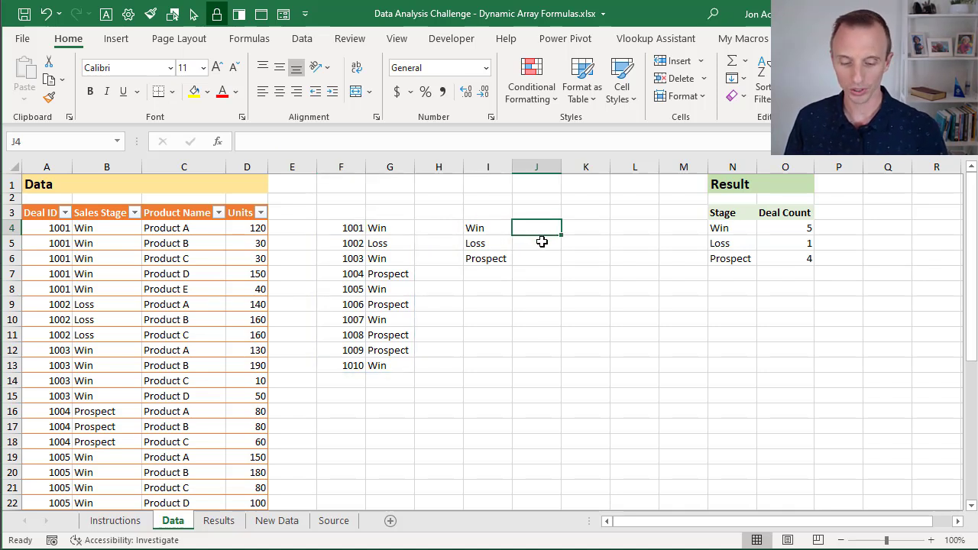
Step: Enter =COUNTIF(F4#,I4#) in J4 to spill per-stage deal counts 5, 1, 4
text(=coun)
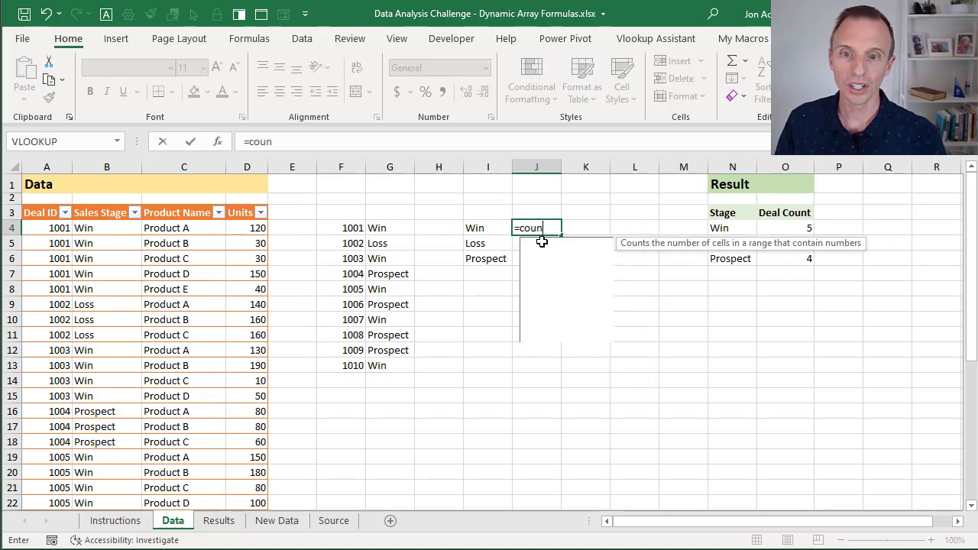
text(tif)
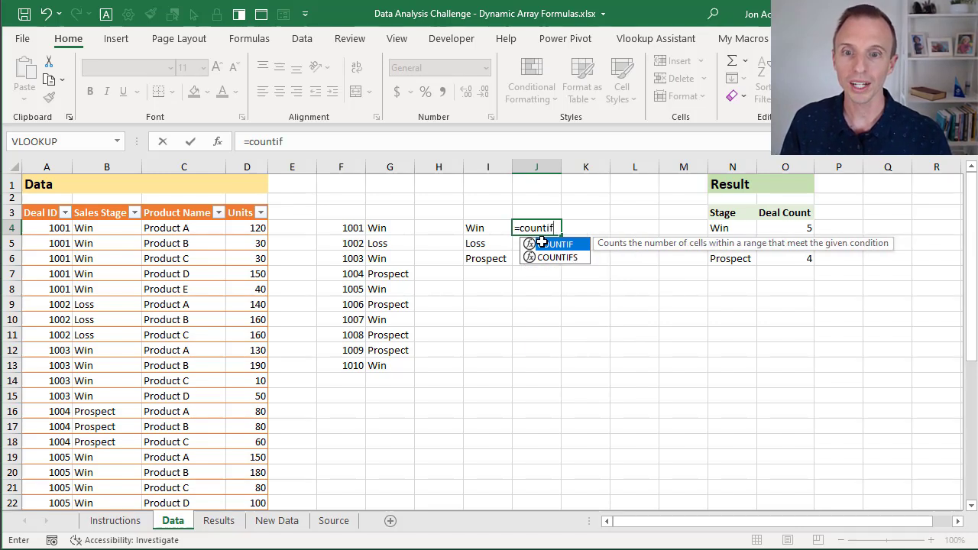
key(Tab)
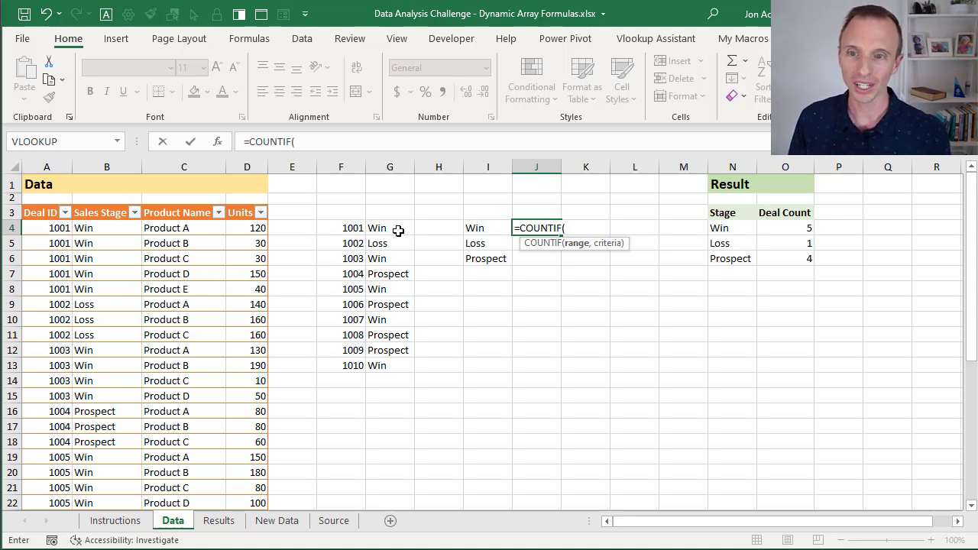
click(336, 228)
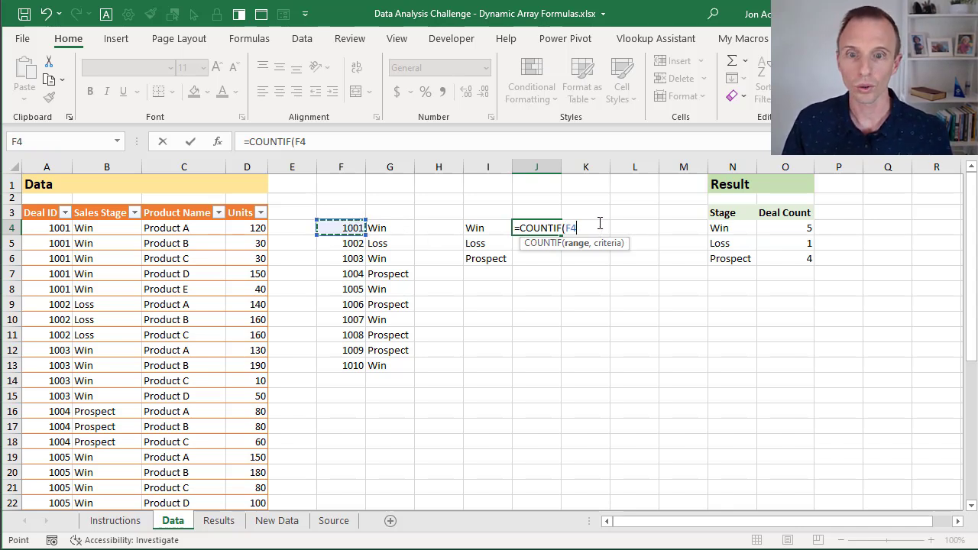
text(#)
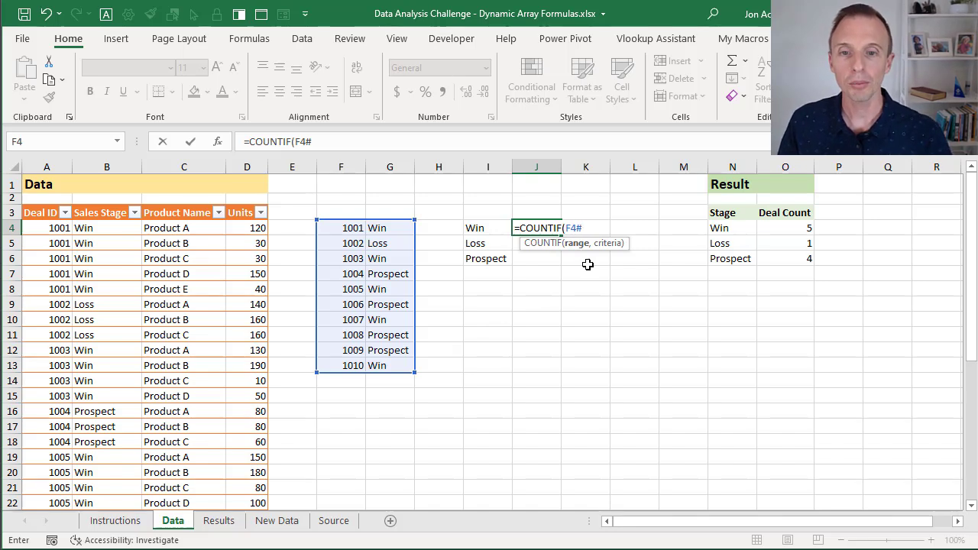
text(,)
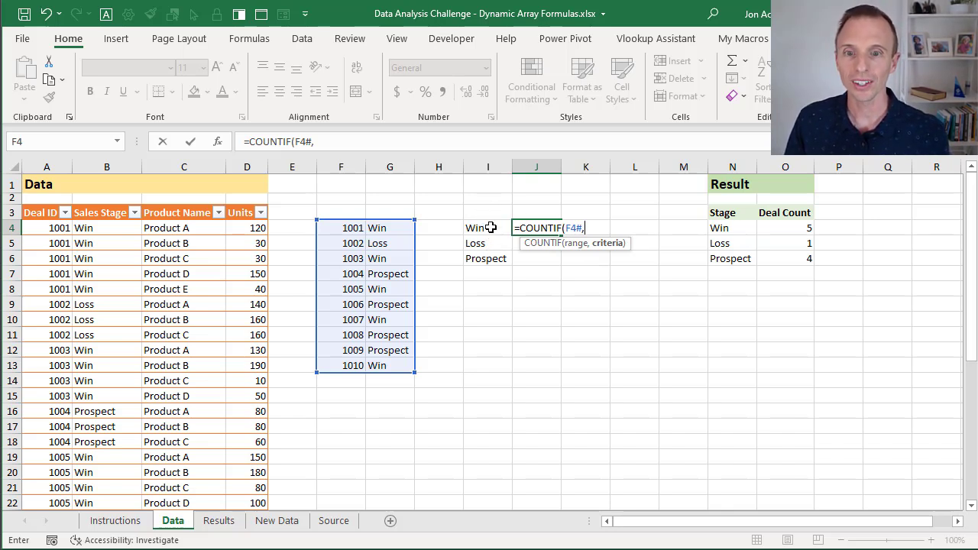
click(491, 228)
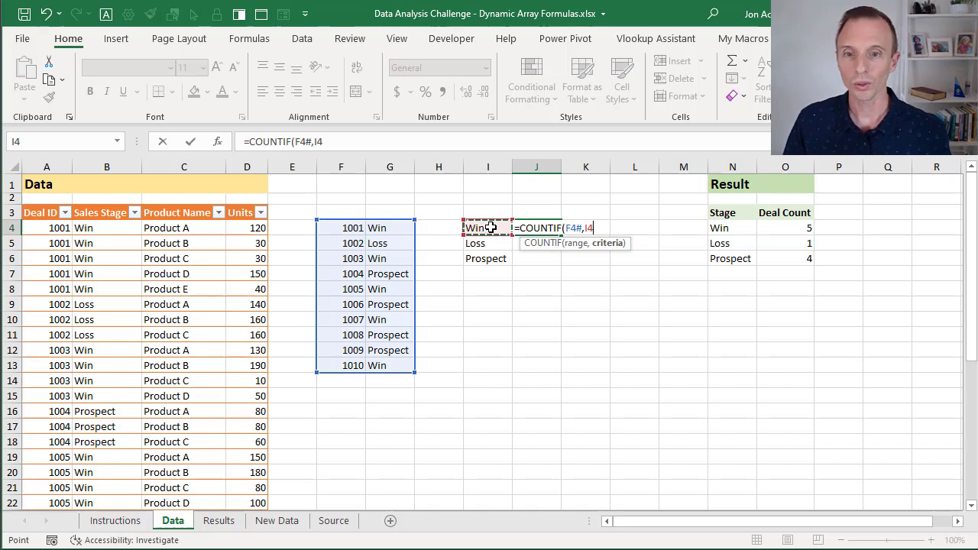
text(#)
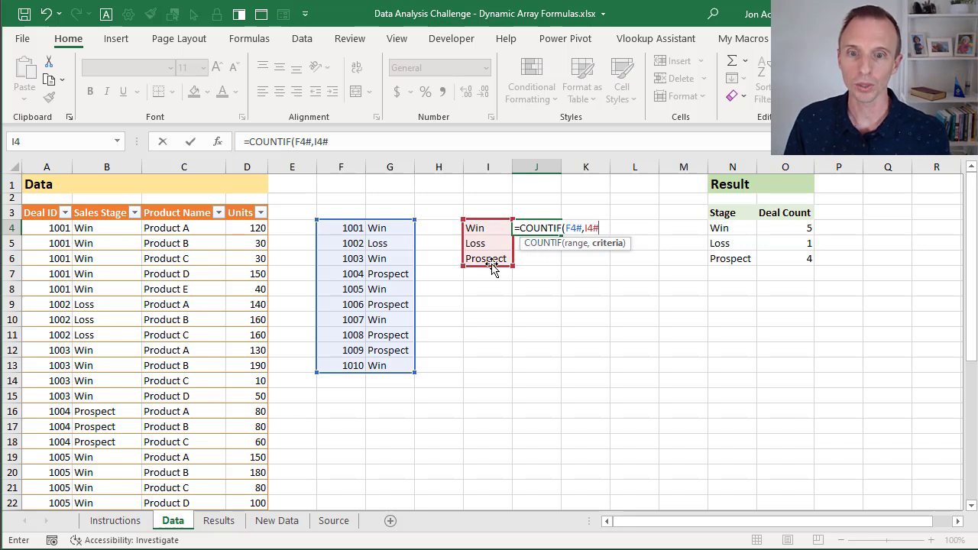
text())
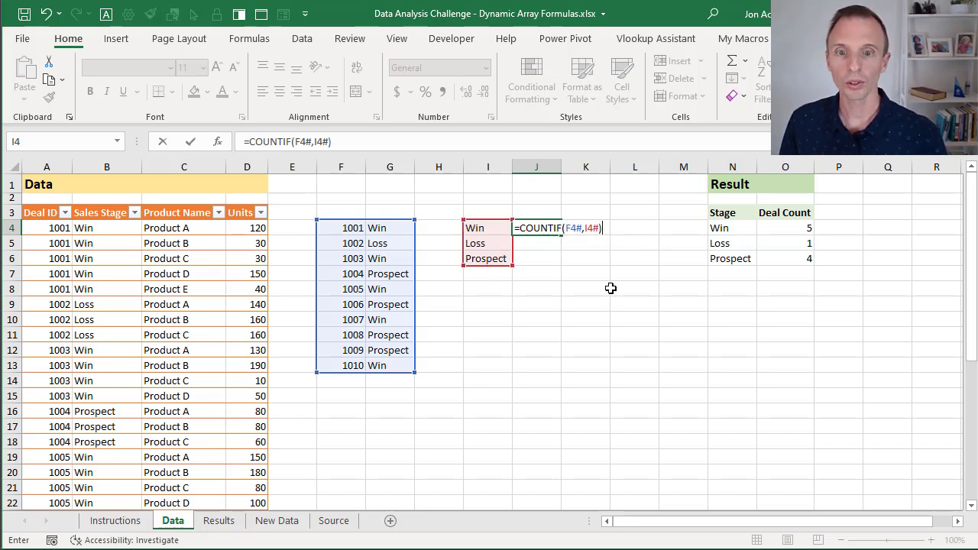
key(Return)
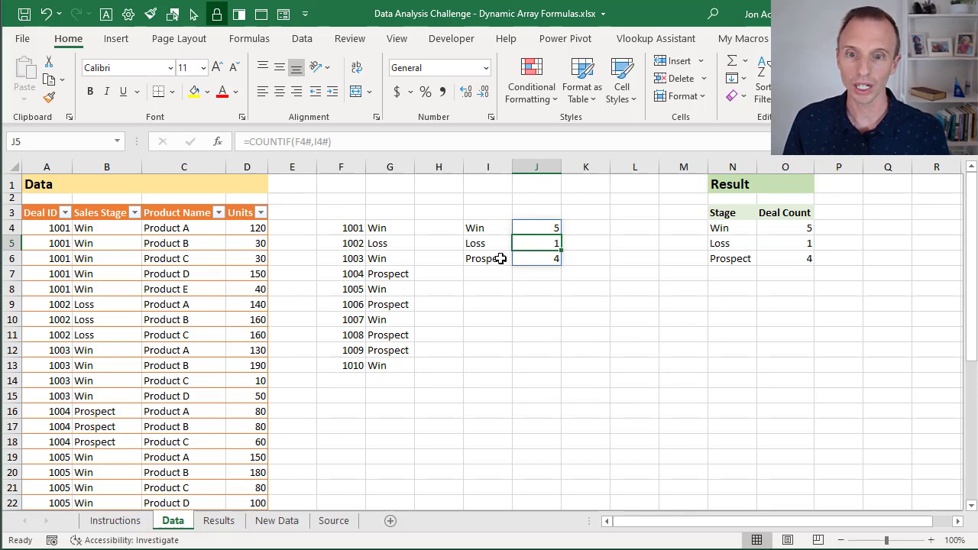
Step: Reopen the J4 COUNTIF formula with F2 to review its criteria argument
click(536, 228)
key(F2)
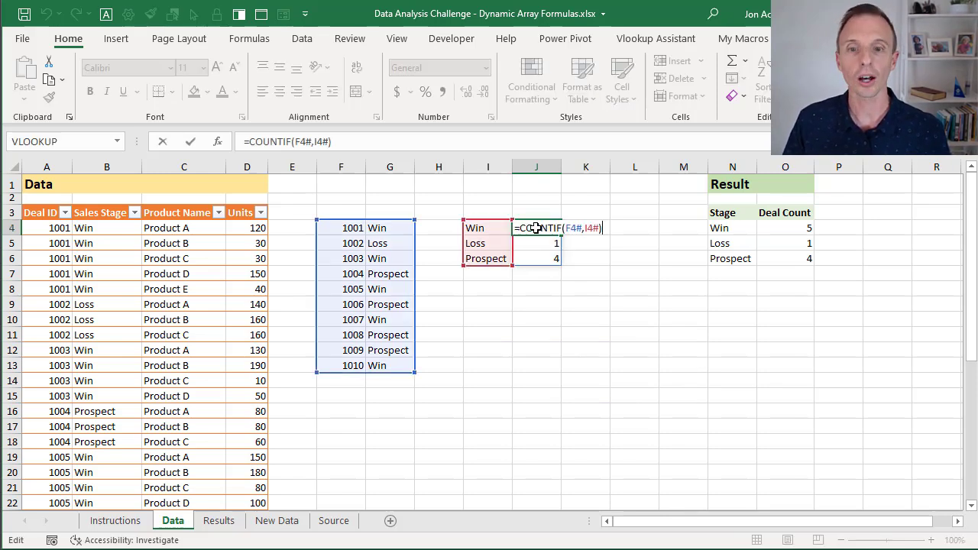
click(597, 227)
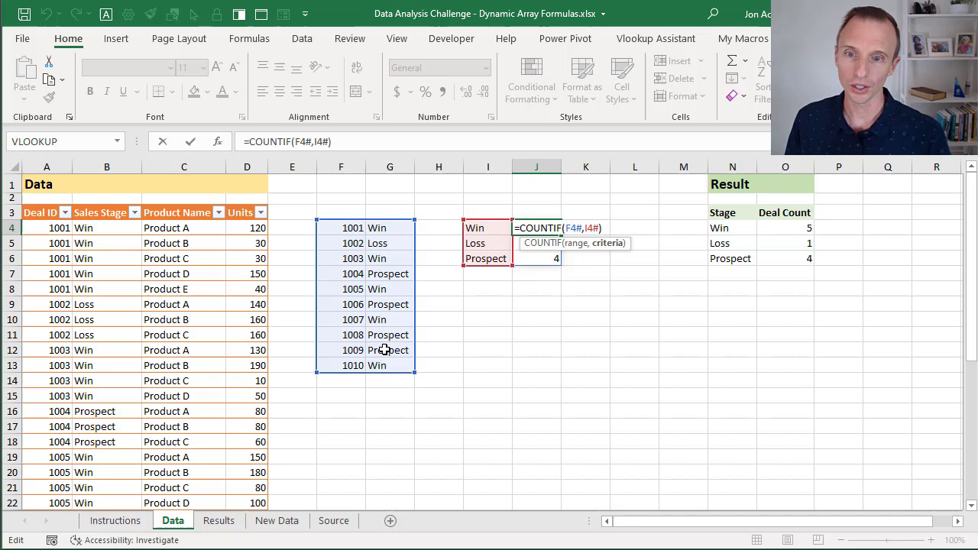
Step: Leave J4 unchanged and copy rows A2:D13 from the New Data sheet
key(ctrl+Return)
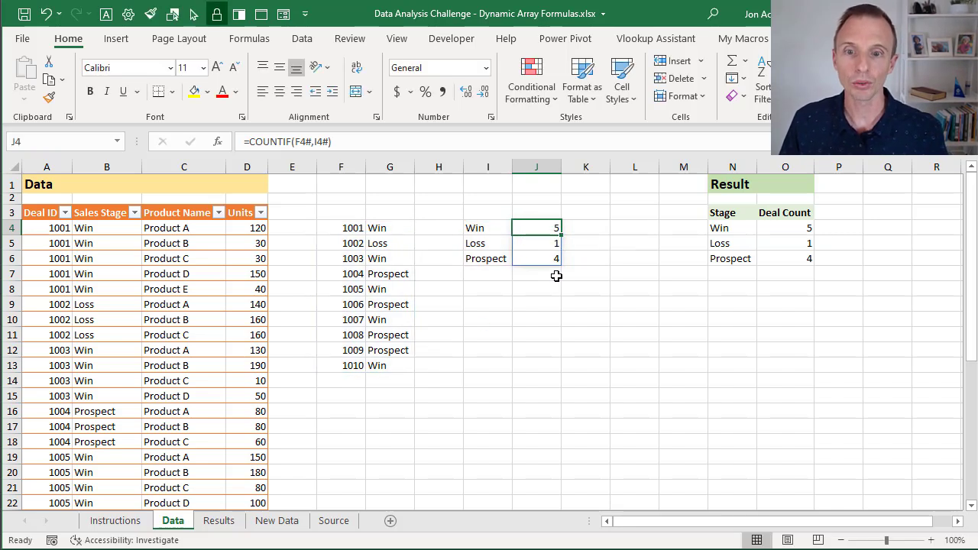
click(546, 276)
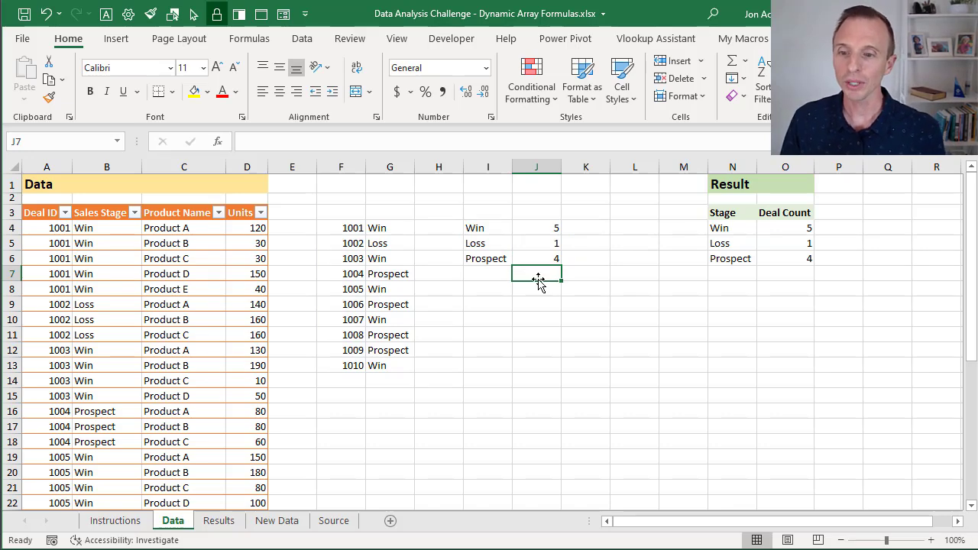
click(282, 520)
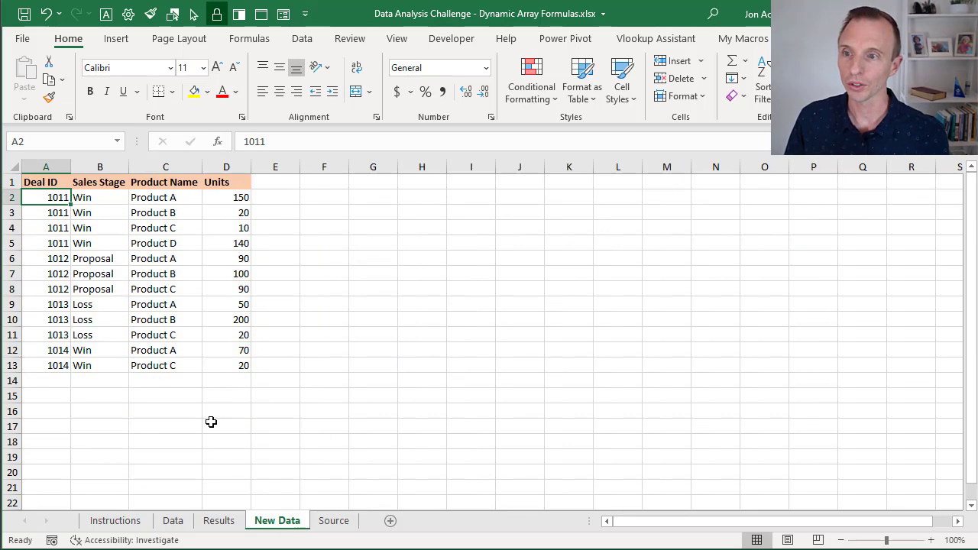
drag(55, 198, 217, 364)
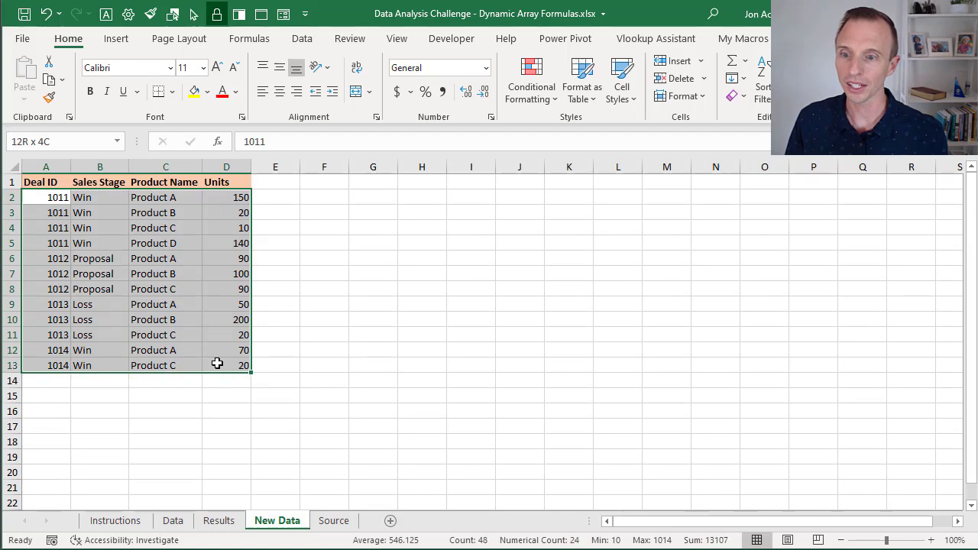
key(ctrl+c)
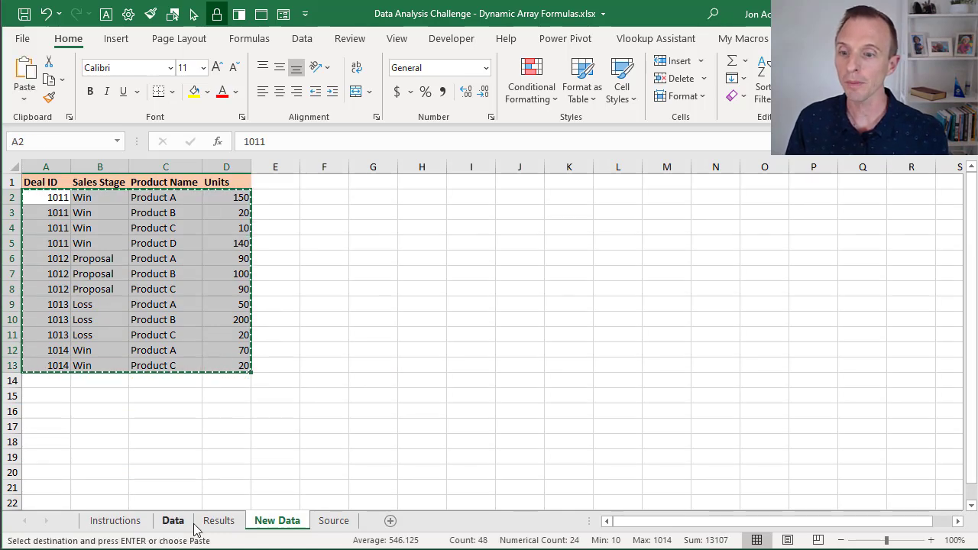
Step: Paste new deals 1011–1014 into A39, directly below the Data table
click(174, 521)
click(60, 259)
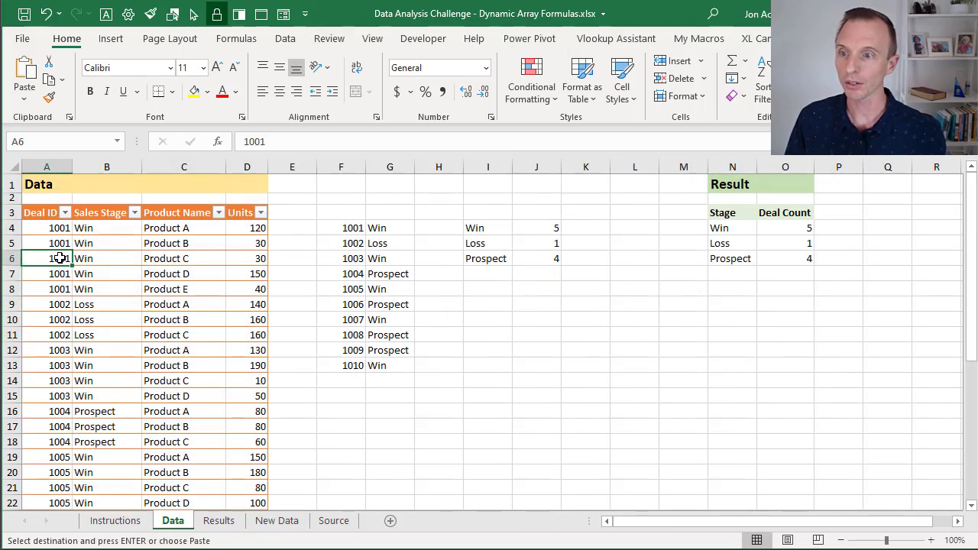
key(ctrl+Down)
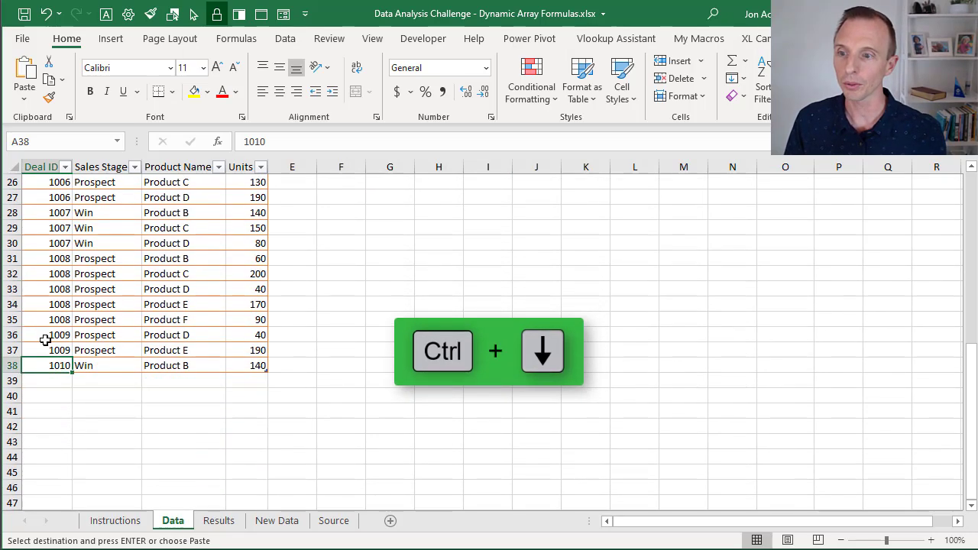
click(44, 377)
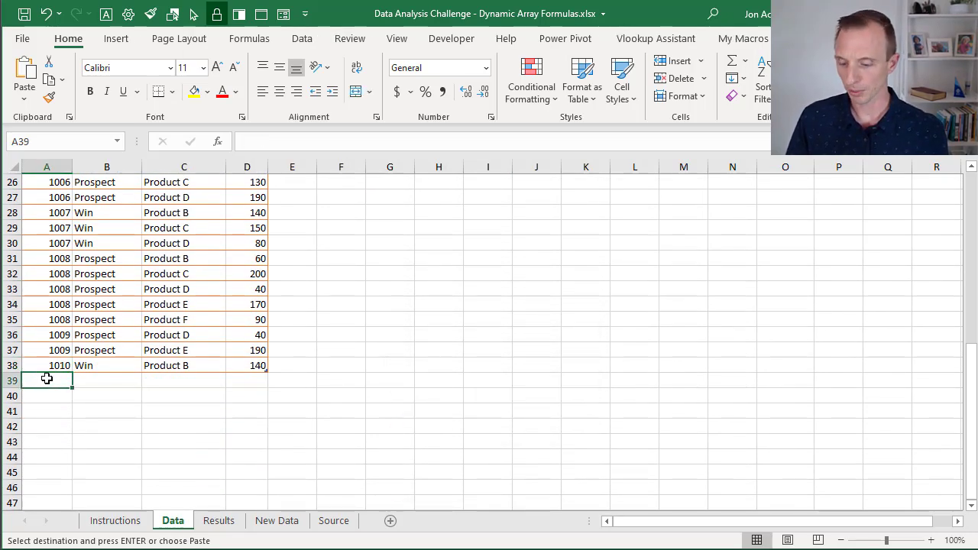
key(ctrl+v)
scroll(50, 376, down, 2)
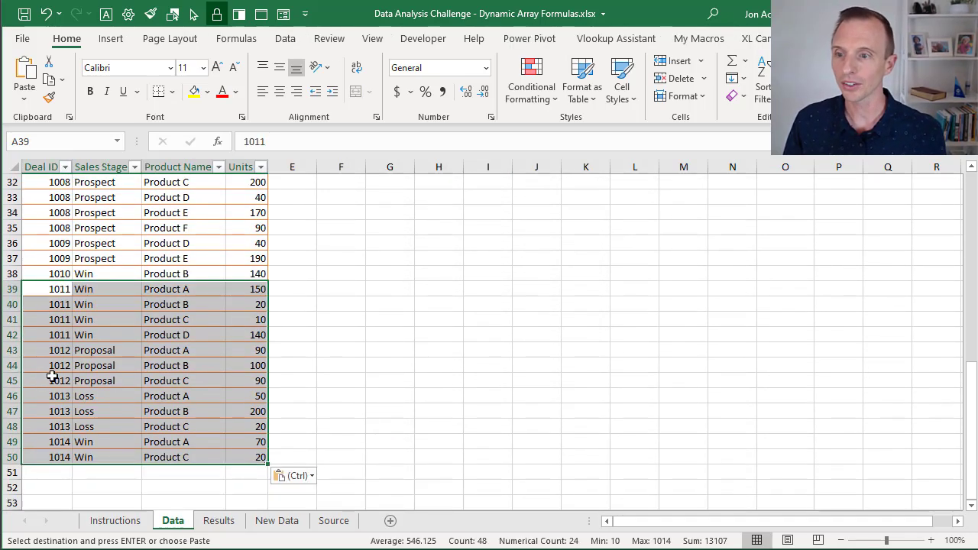
click(58, 289)
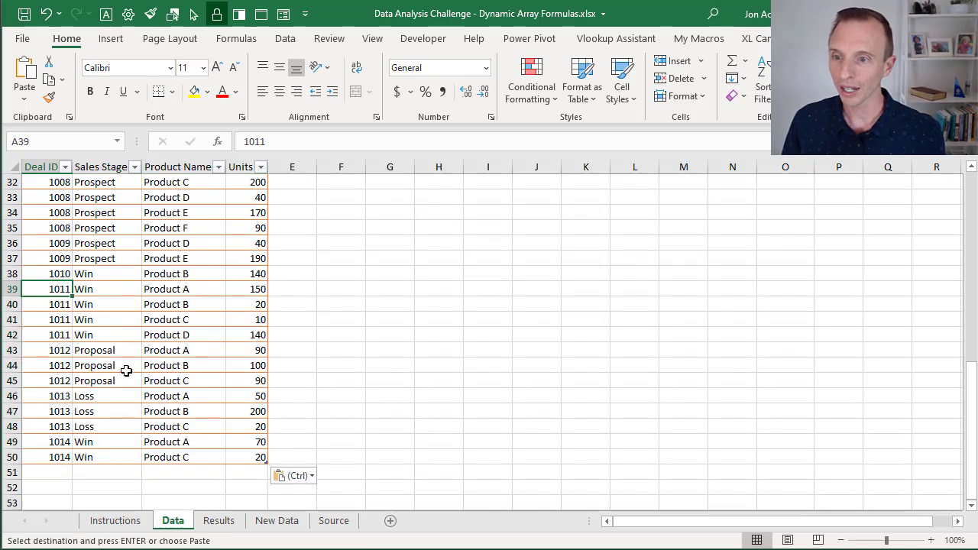
scroll(164, 397, up, 2)
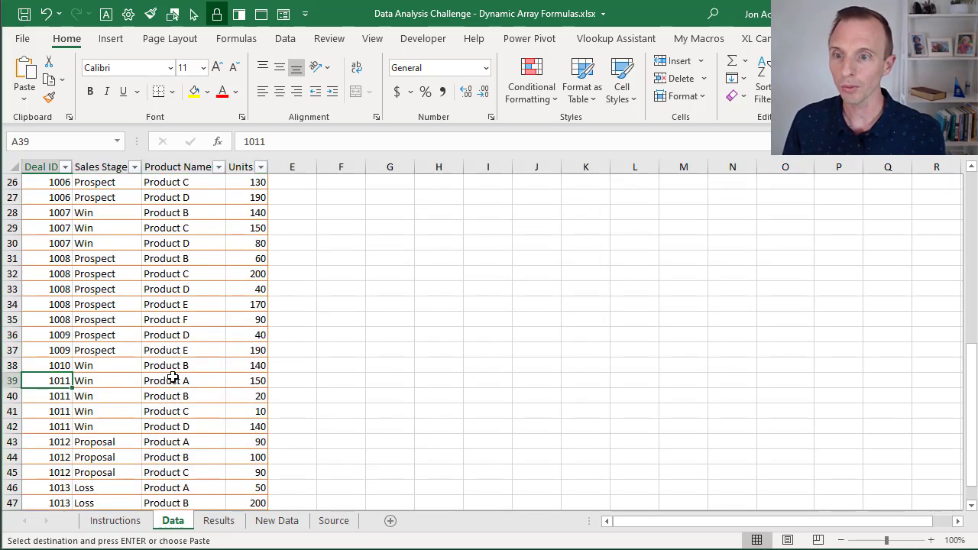
key(ctrl+Up)
scroll(172, 376, up, 1)
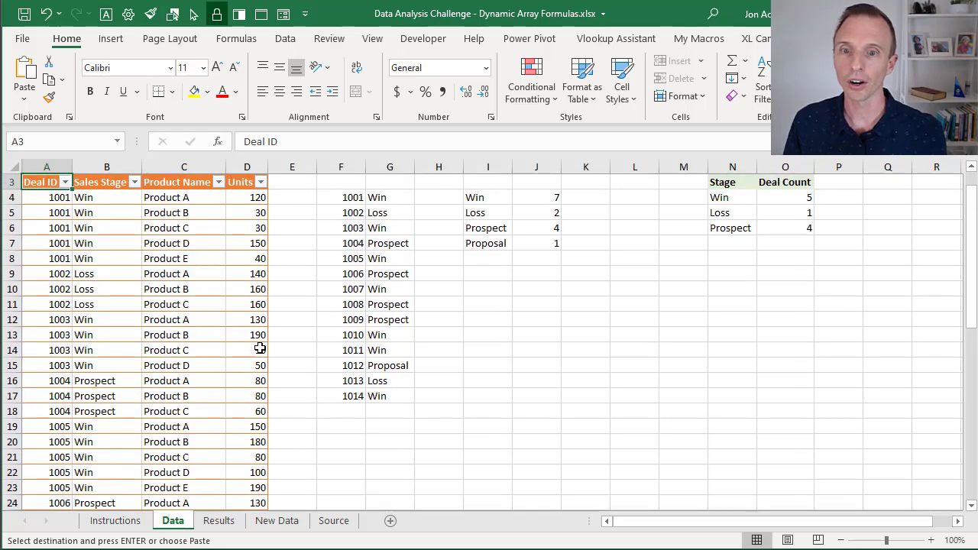
scroll(290, 341, up, 1)
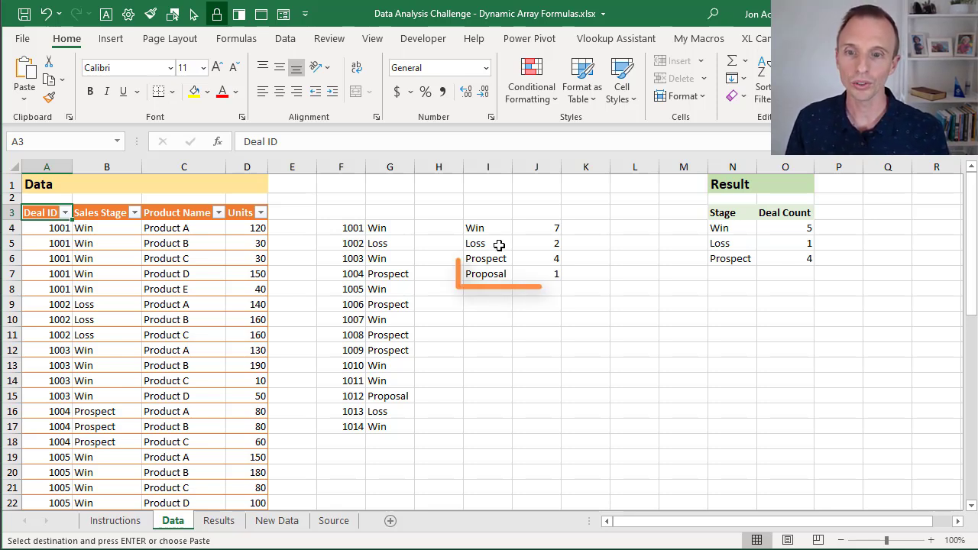
click(498, 272)
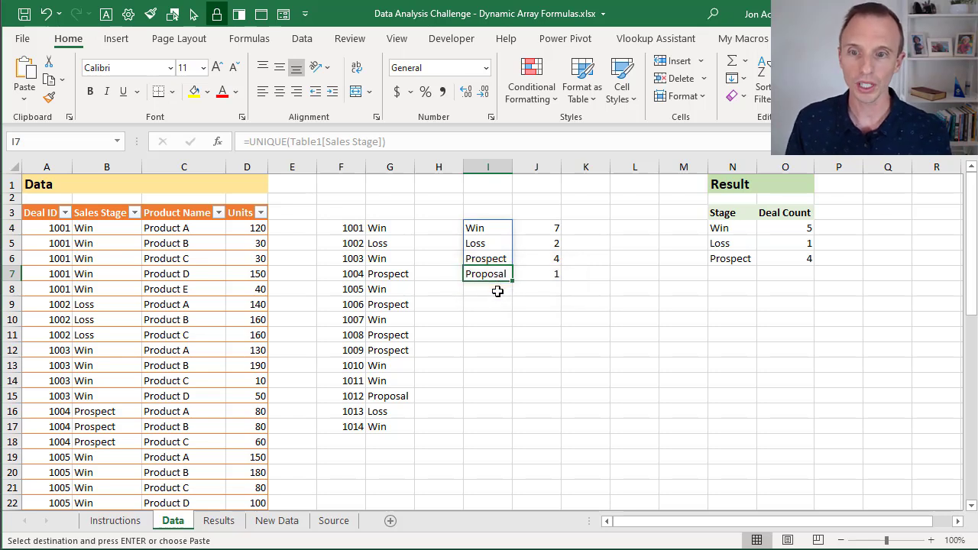
click(344, 228)
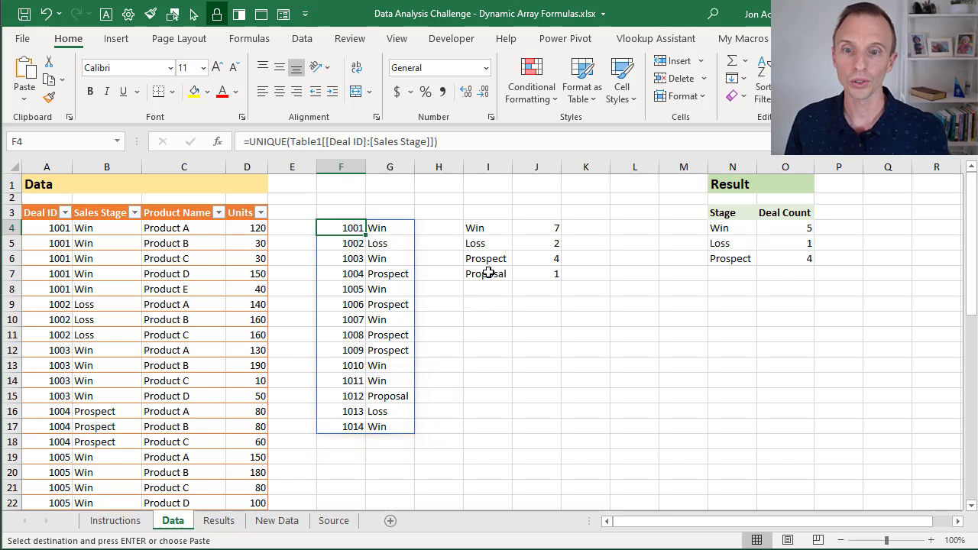
click(498, 228)
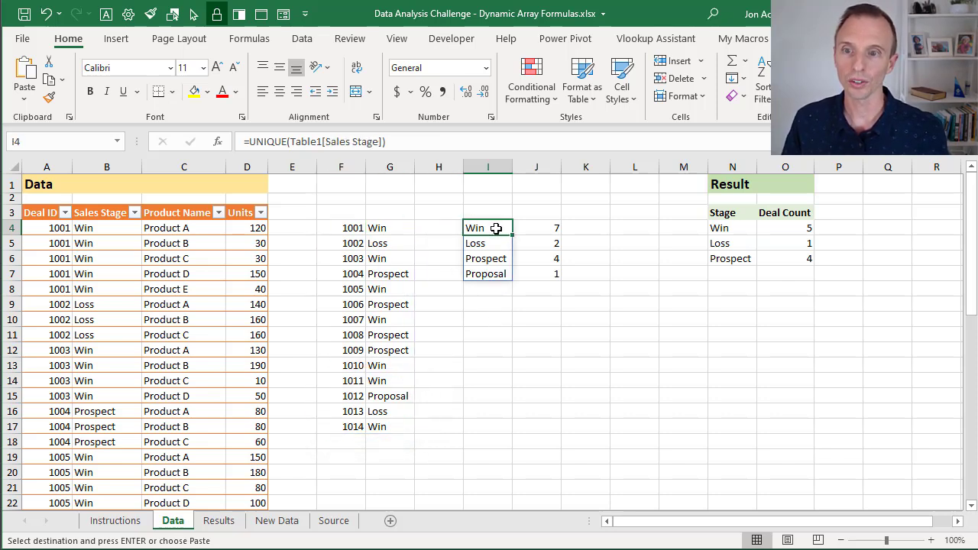
key(F2)
key(Escape)
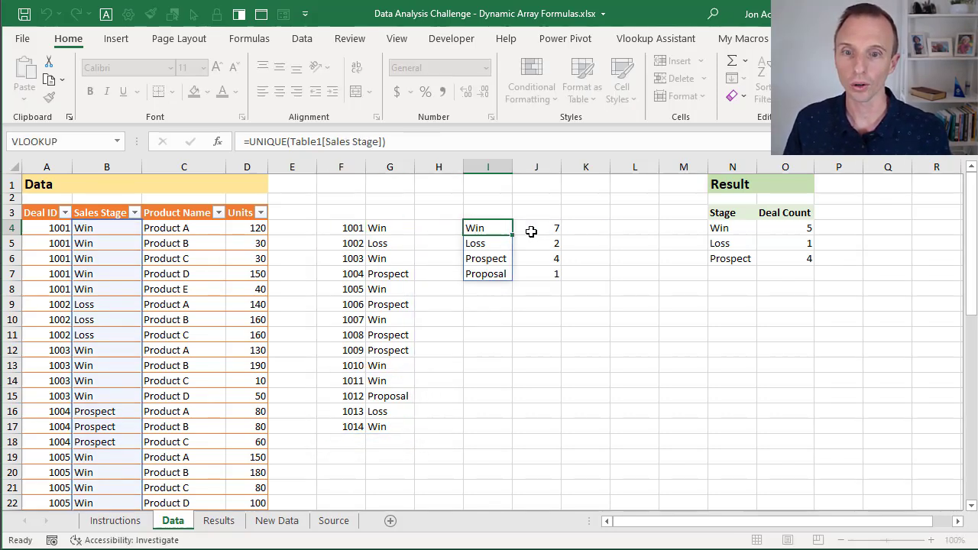
click(531, 228)
key(F2)
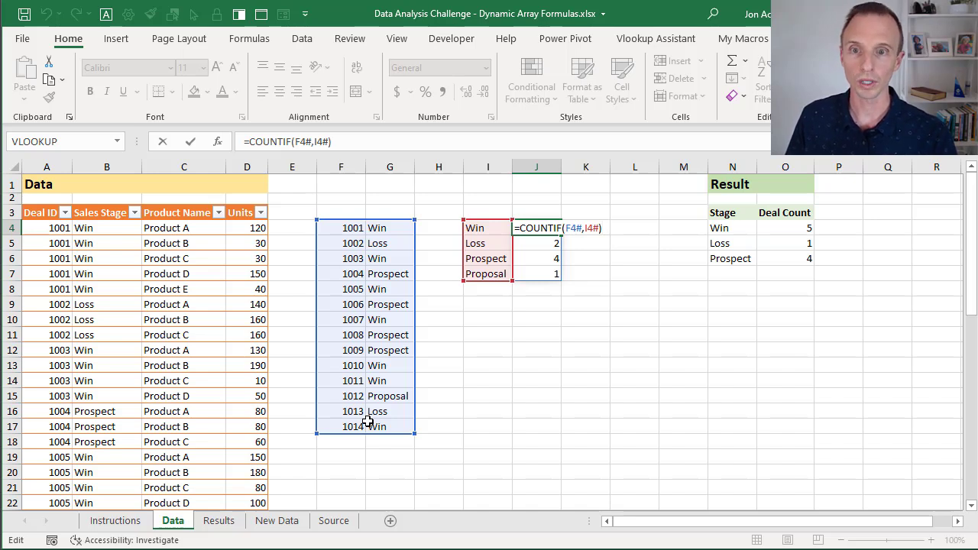
key(ctrl+Return)
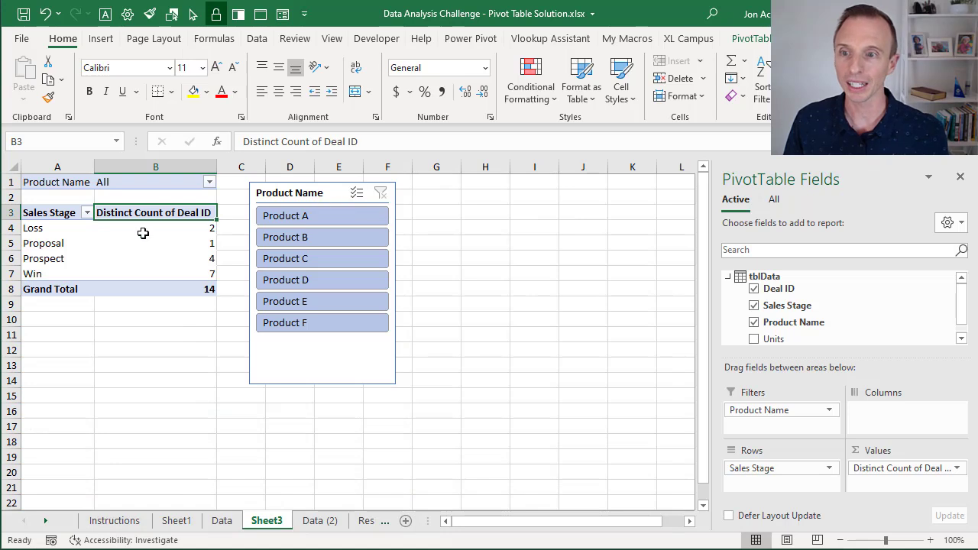
Step: Filter the pivot through Products B, C, D and B, ending on Product A
click(165, 228)
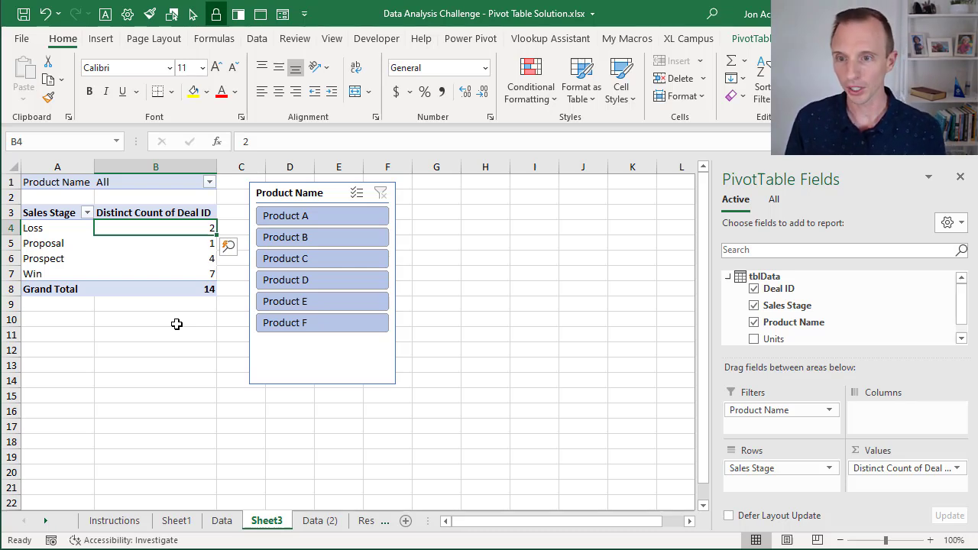
drag(327, 238, 327, 261)
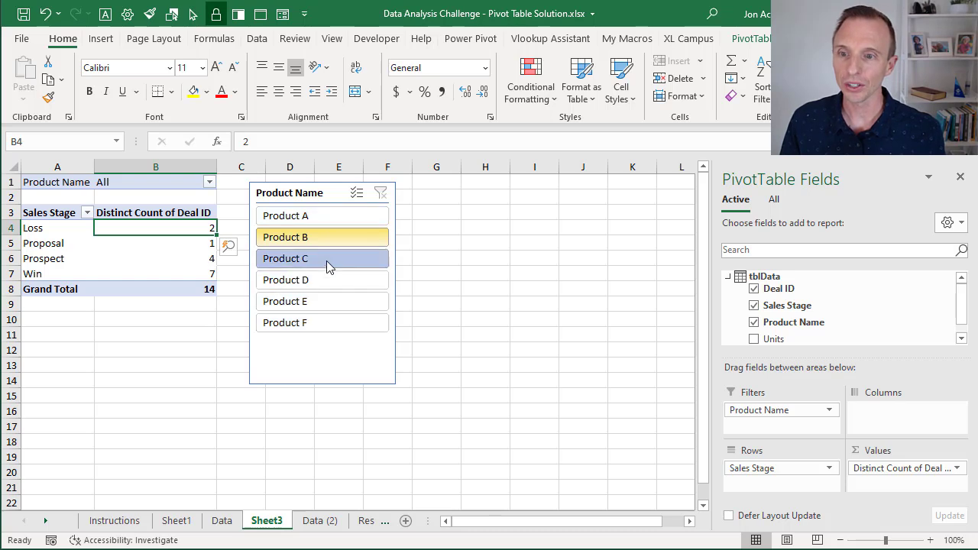
click(336, 236)
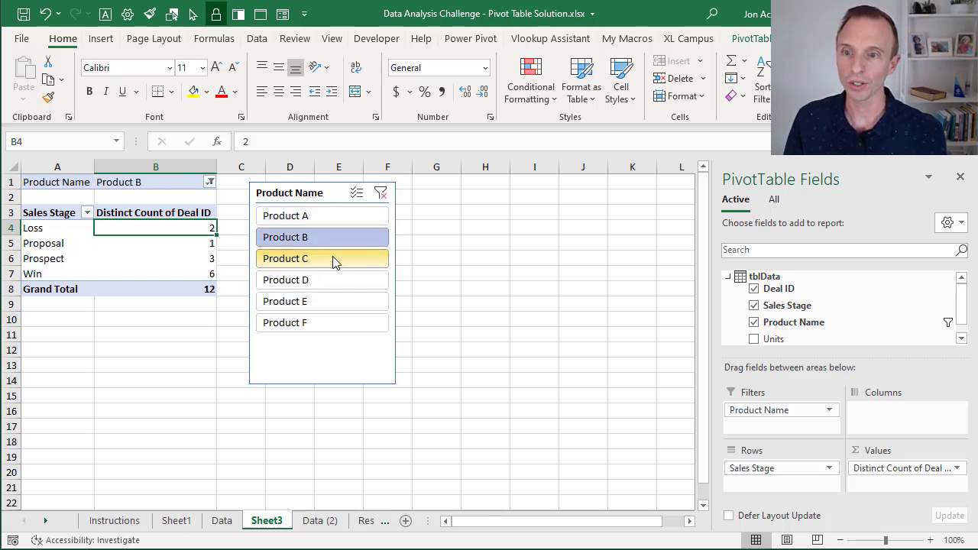
click(332, 256)
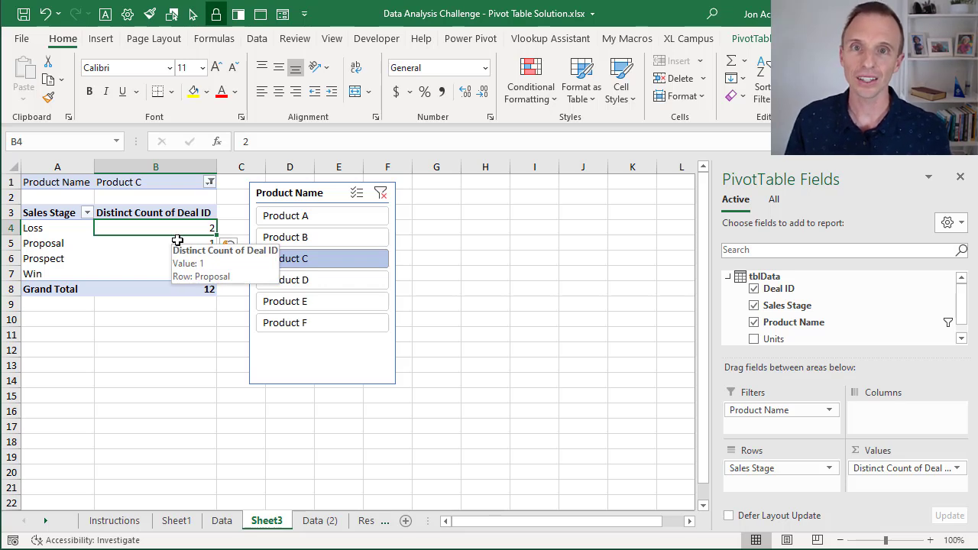
click(319, 281)
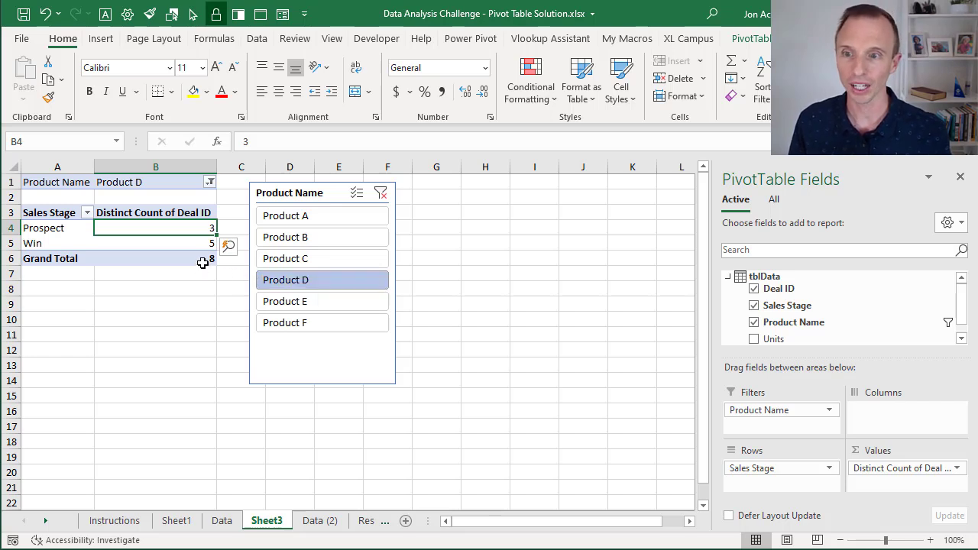
click(321, 239)
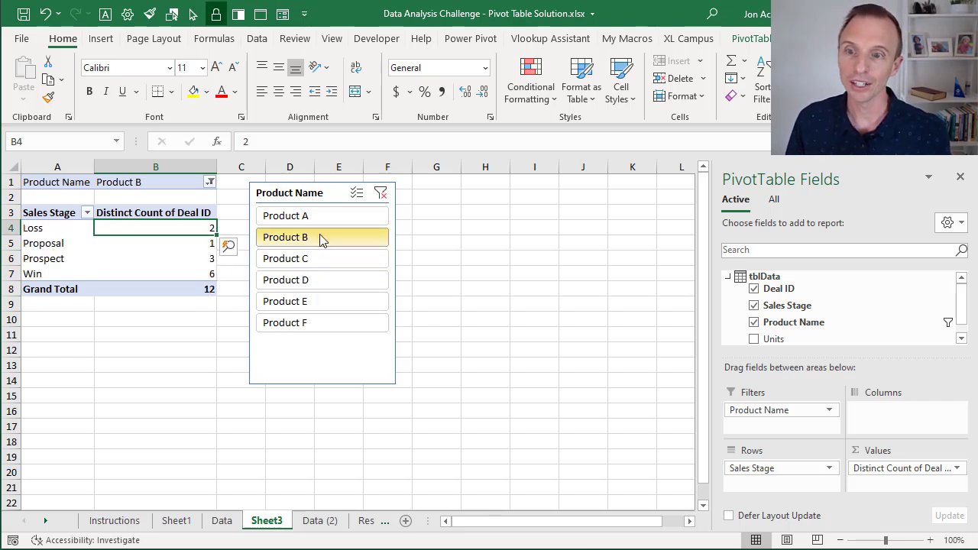
click(316, 222)
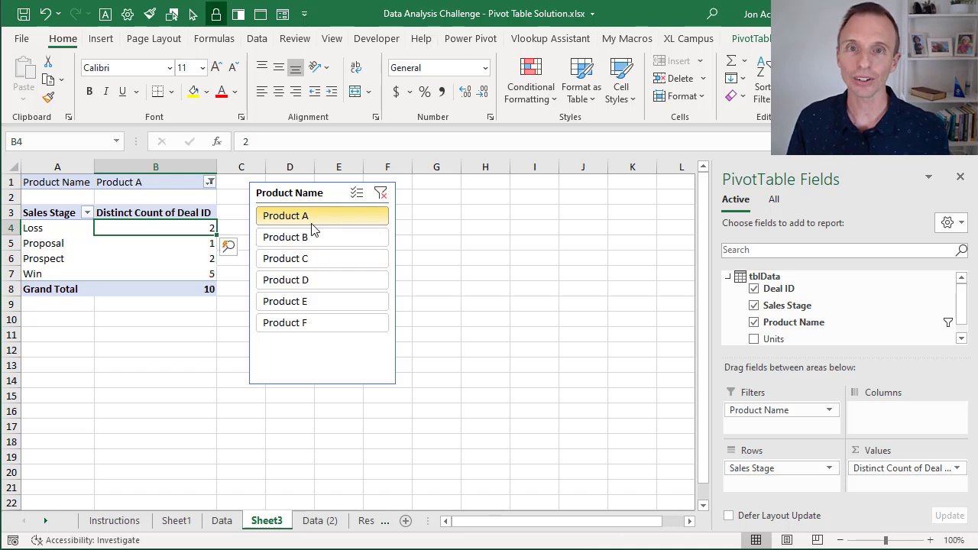